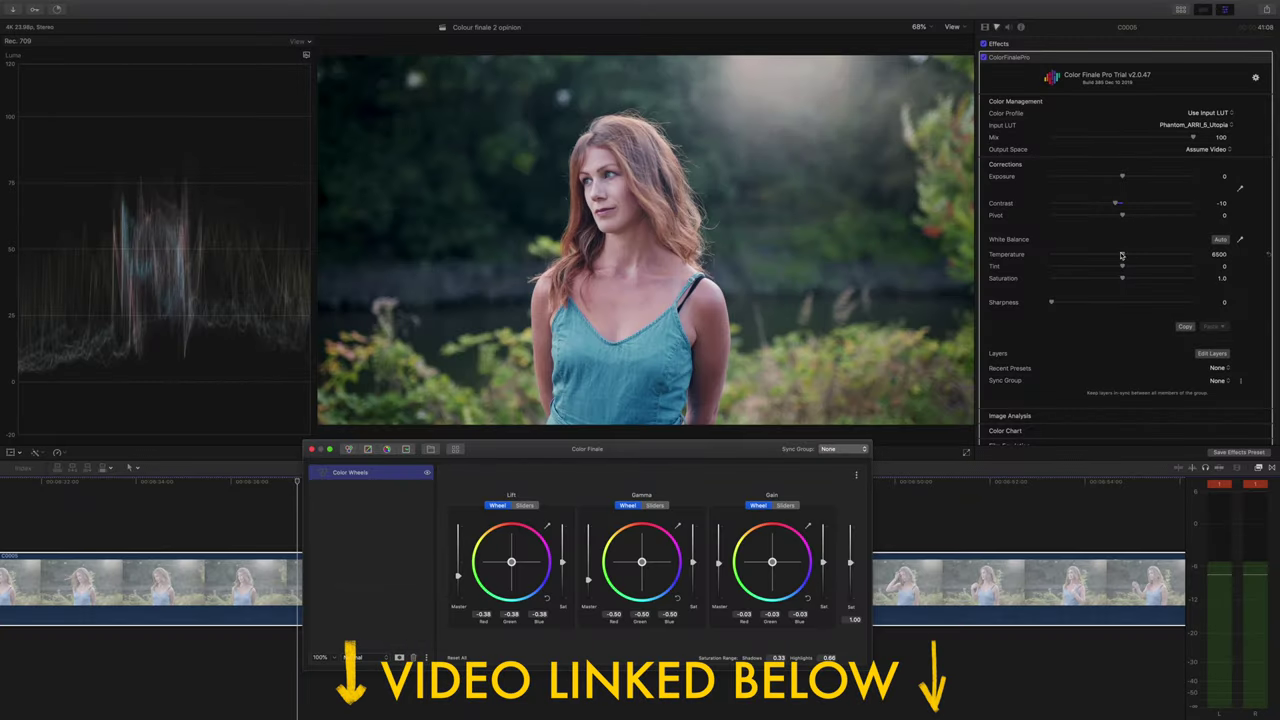
Warm the lakeside clip's Color Finale temperature from 6500 to 6877.
{"action": "left_click_drag", "start_coordinate": [1122, 256], "coordinate": [1129, 256]}
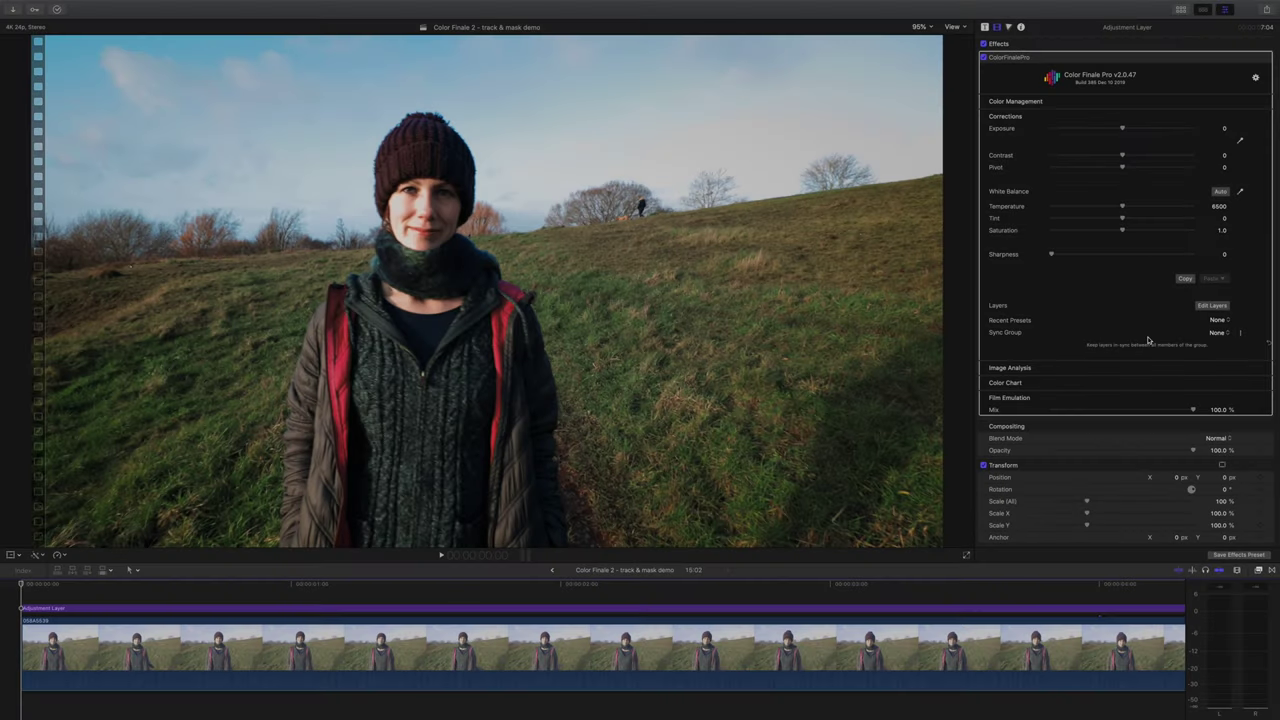
Open the adjustment layer's Color Finale Pro layer window to show its Curves layer.
{"action": "left_click", "coordinate": [1213, 308]}
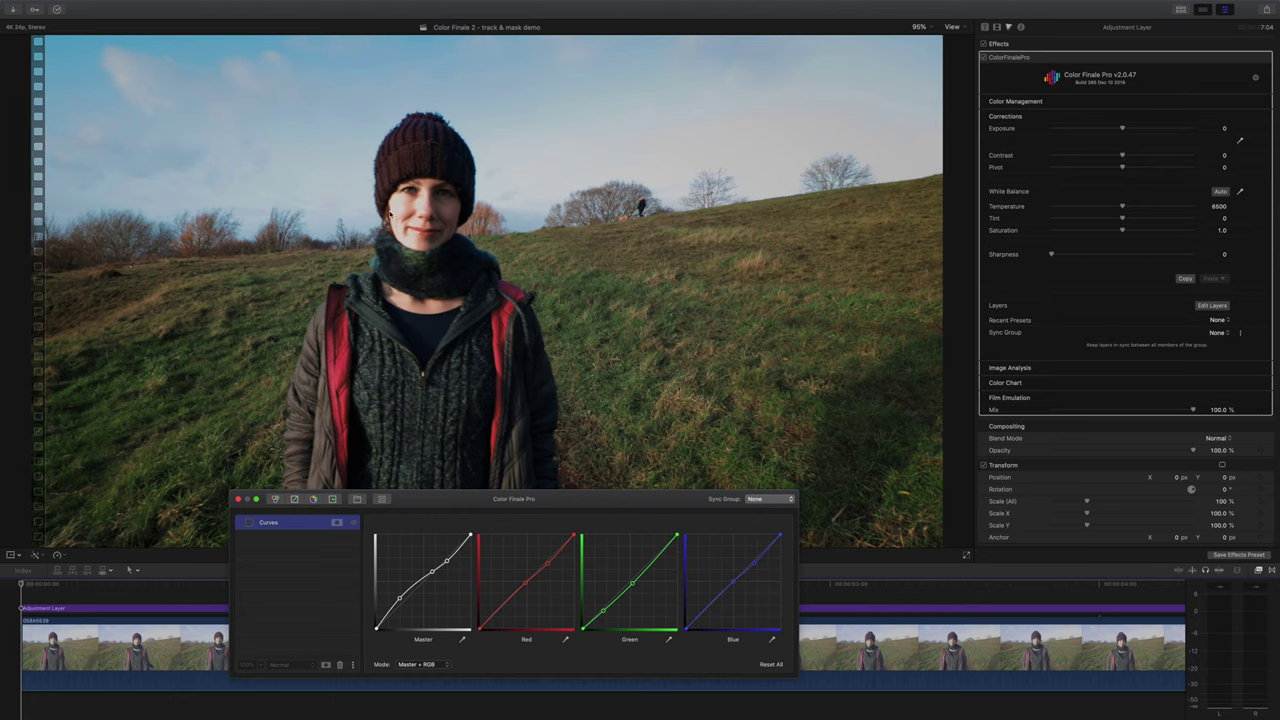
Enable the Curves layer so its raised master curve grades the hillside clip.
{"action": "double_click", "coordinate": [268, 523]}
{"action": "left_click", "coordinate": [354, 522]}
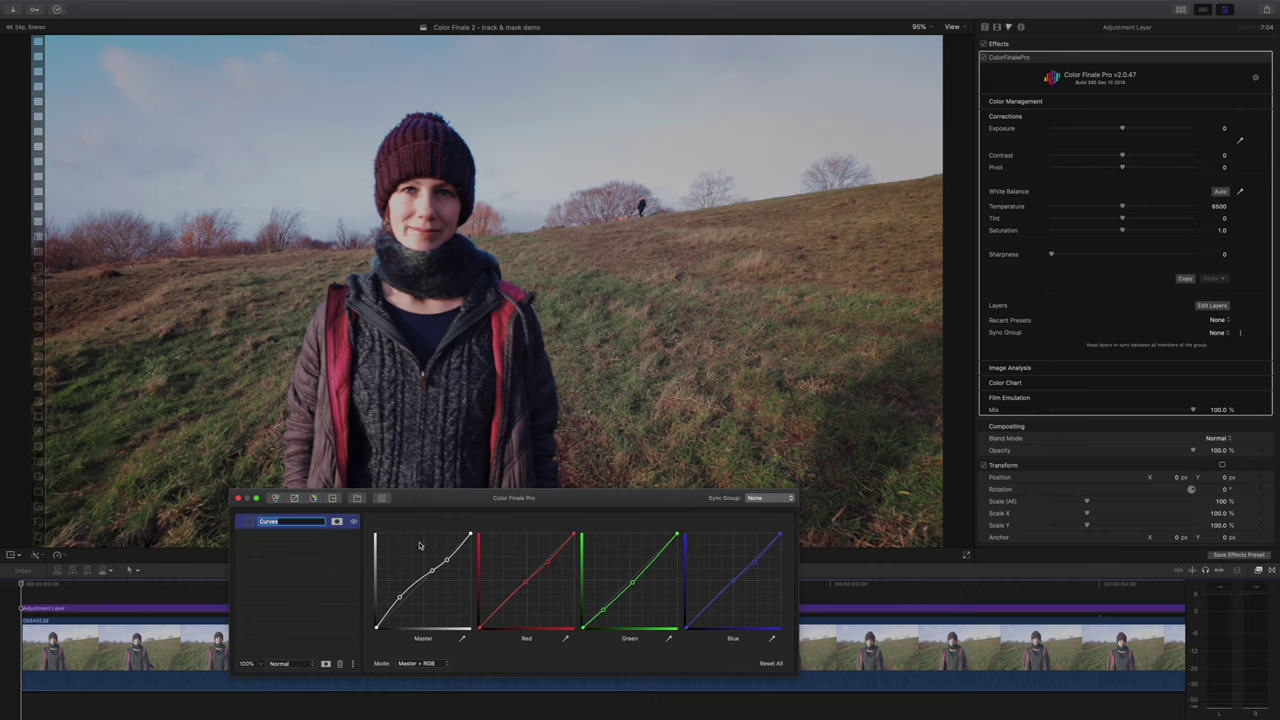
{"action": "left_click", "coordinate": [297, 556]}
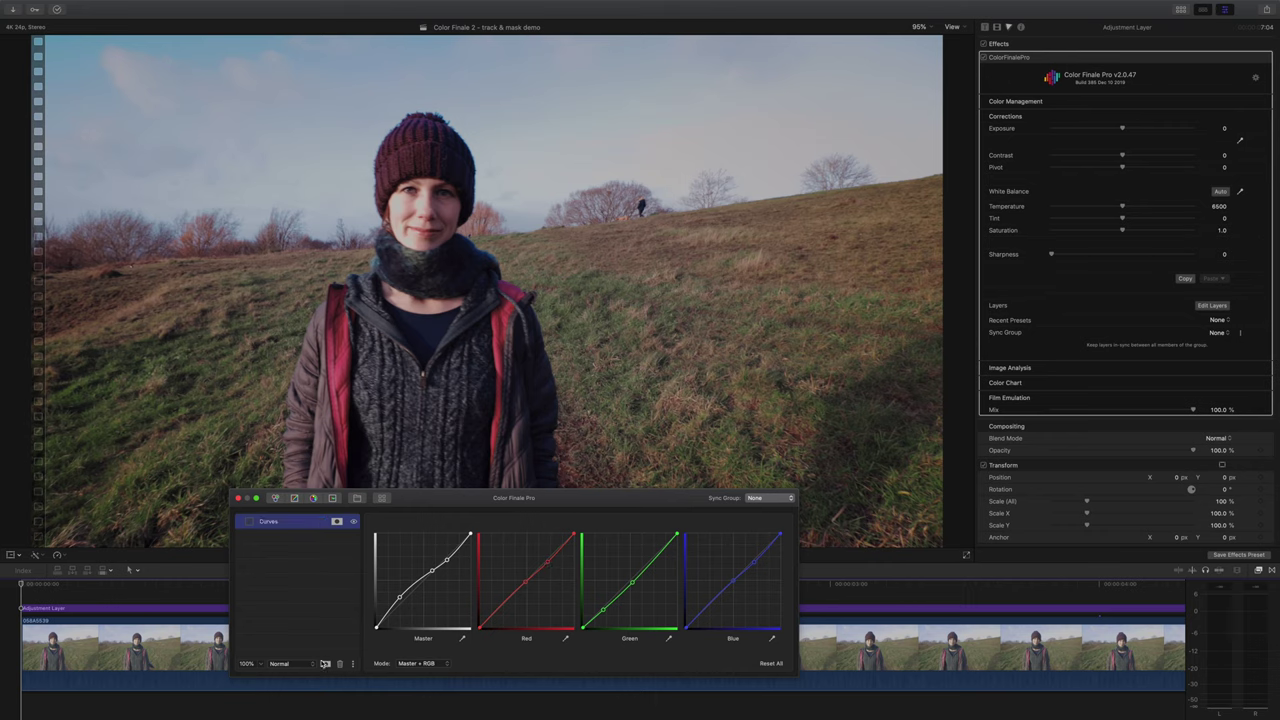
Draw a closed seven-point B-spline mask around the woman's face on the Curves layer.
{"action": "left_click", "coordinate": [337, 522]}
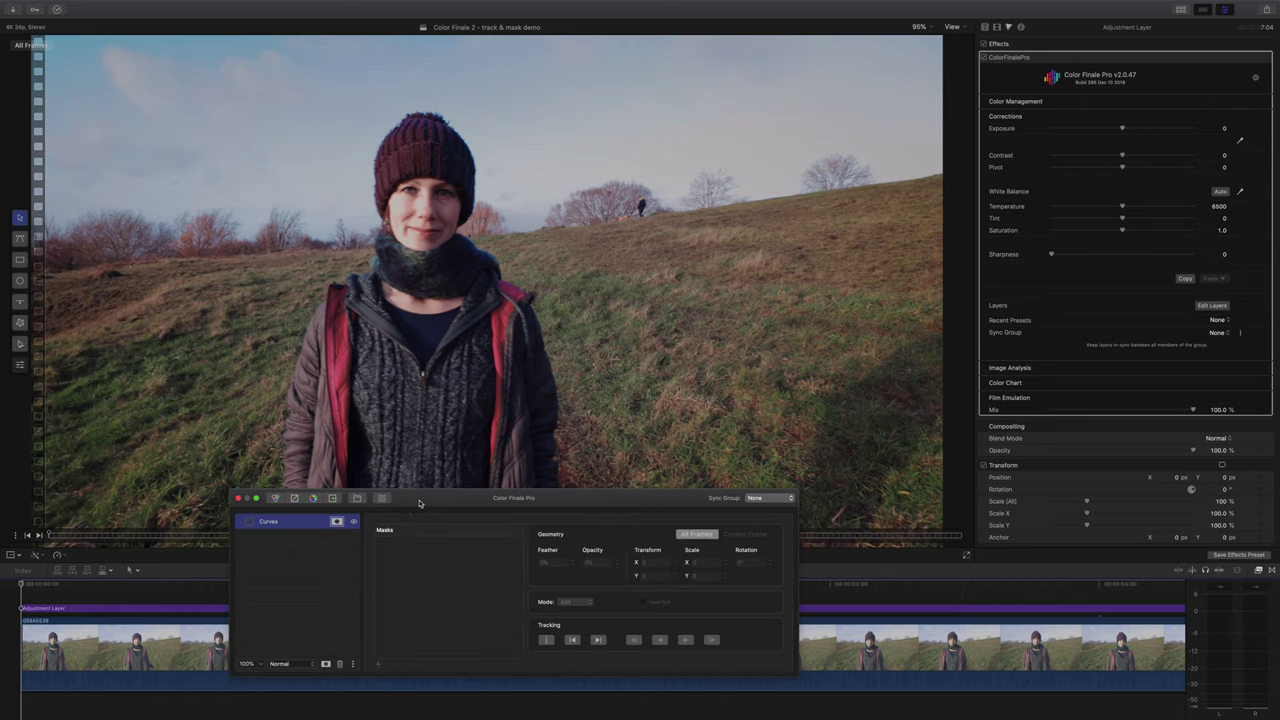
{"action": "left_click_drag", "start_coordinate": [418, 503], "coordinate": [431, 506]}
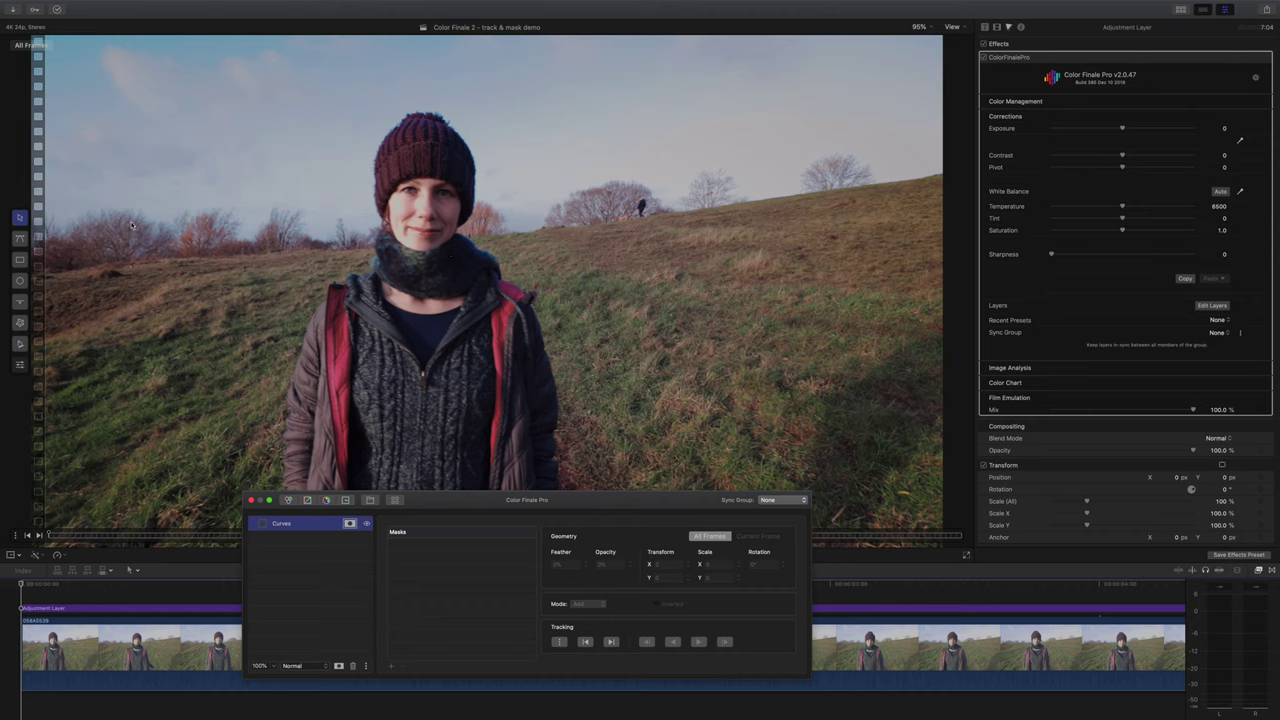
{"action": "left_click", "coordinate": [20, 323]}
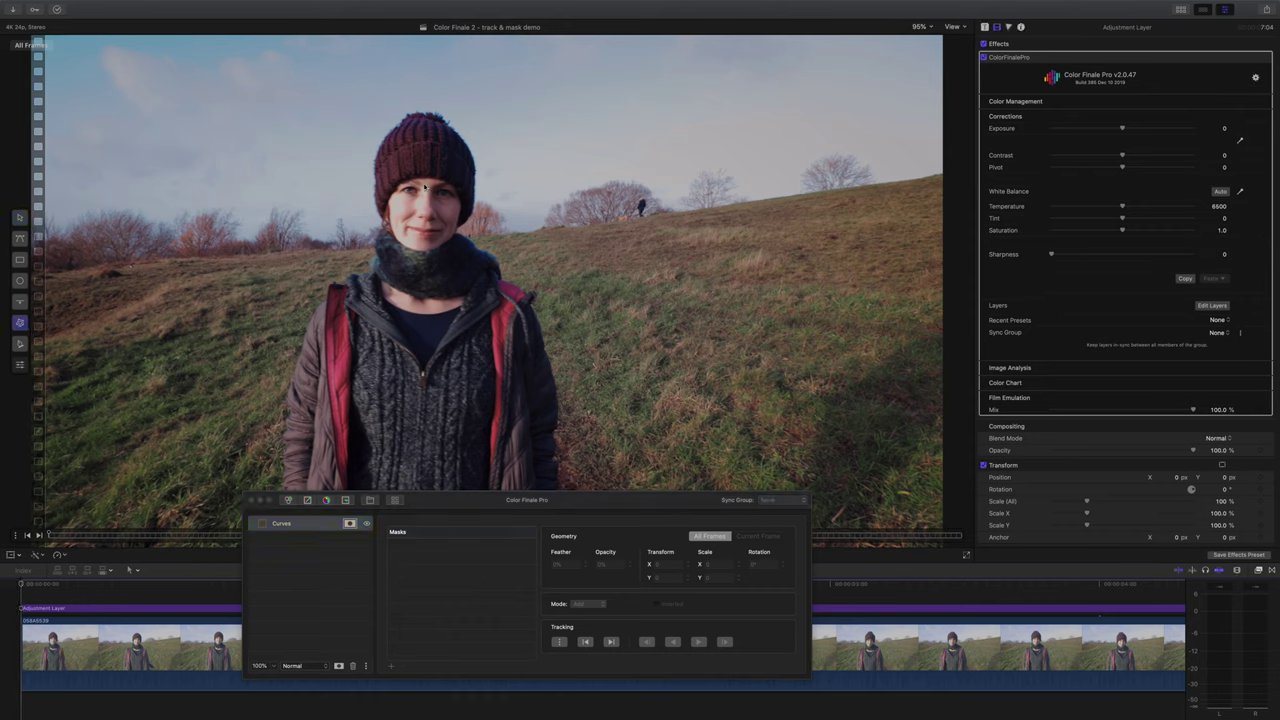
{"action": "left_click", "coordinate": [425, 186]}
{"action": "left_click", "coordinate": [392, 200]}
{"action": "left_click", "coordinate": [395, 228]}
{"action": "left_click", "coordinate": [418, 248]}
{"action": "left_click", "coordinate": [445, 240]}
{"action": "left_click", "coordinate": [458, 218]}
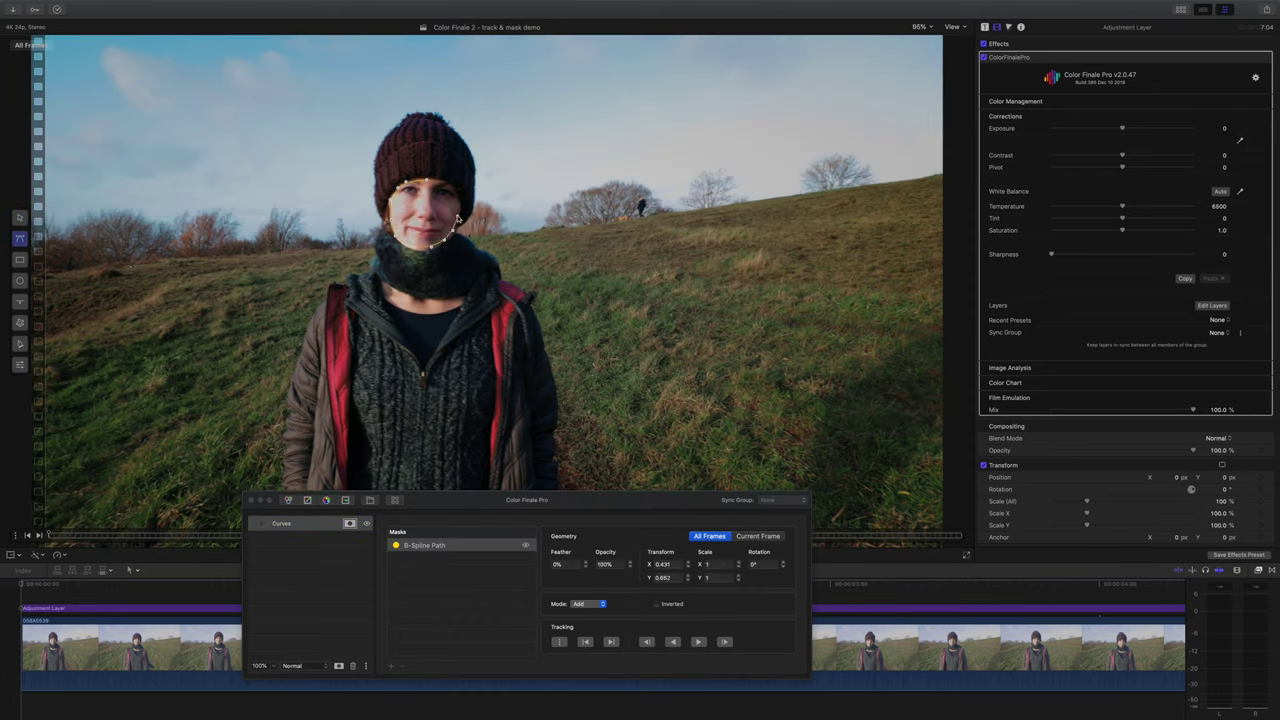
{"action": "left_click", "coordinate": [426, 182]}
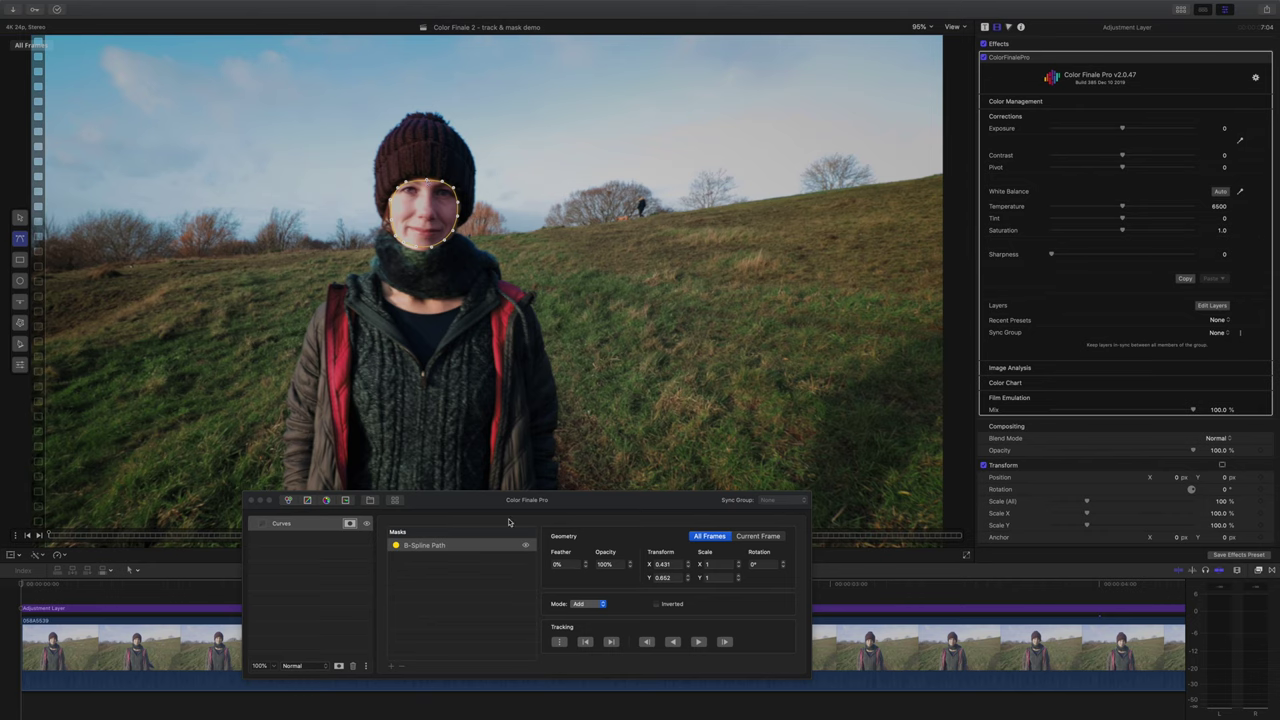
Set the face mask's feather to 50%.
{"action": "left_click", "coordinate": [556, 564]}
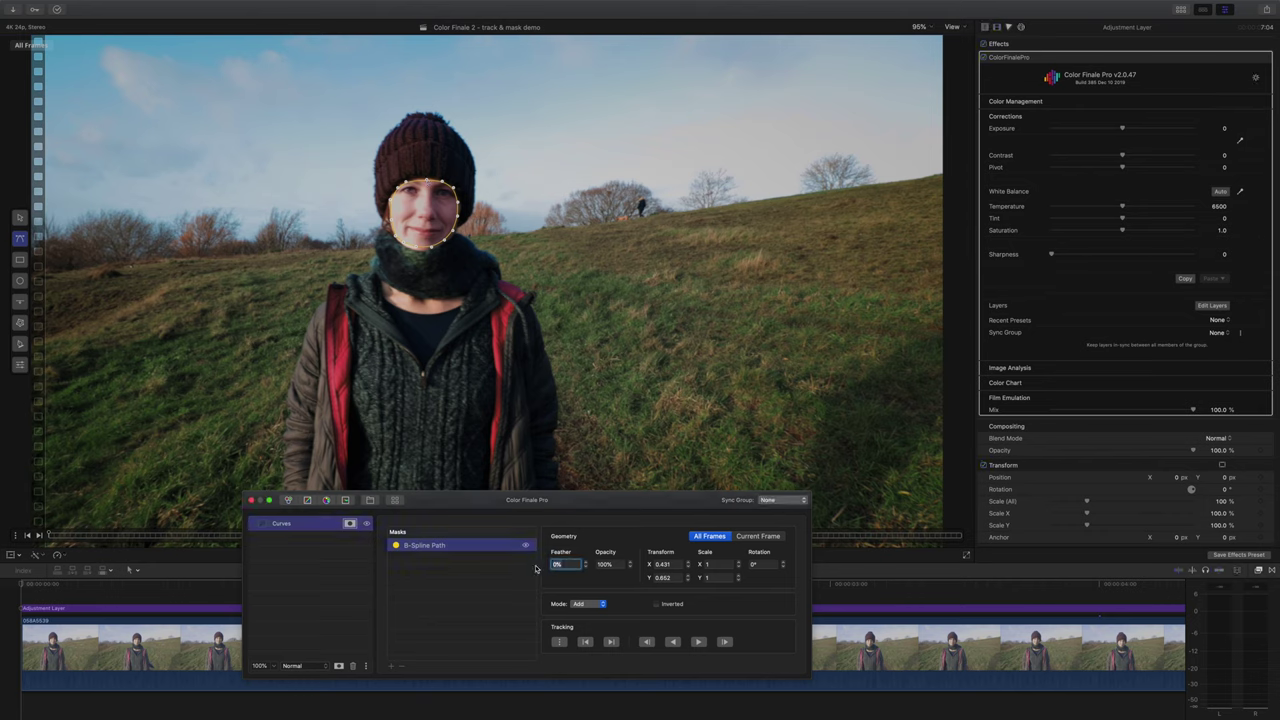
{"action": "type", "text": "50"}
{"action": "key", "text": "Return"}
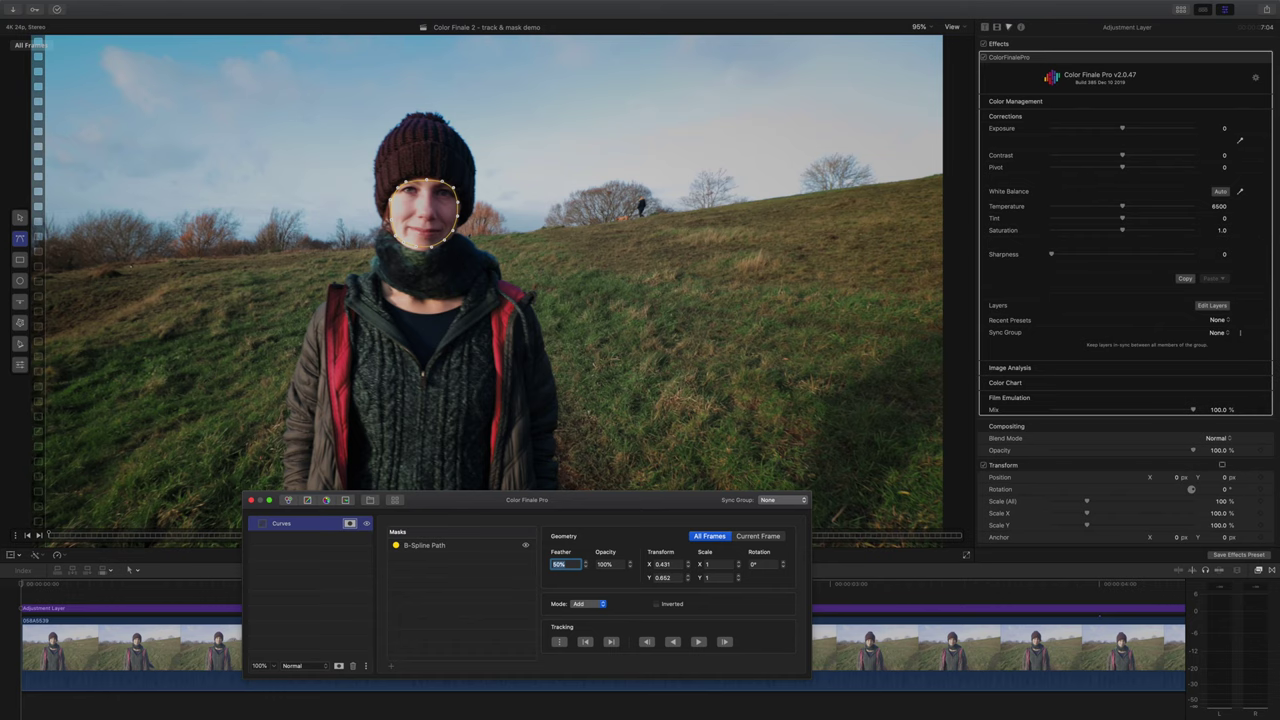
{"action": "left_click", "coordinate": [609, 564]}
Set the face mask's opacity to 70% and track it forward through the clip.
{"action": "type", "text": "70"}
{"action": "key", "text": "Return"}
{"action": "left_click", "coordinate": [700, 643]}
{"action": "left_click", "coordinate": [700, 644]}
{"action": "left_click_drag", "start_coordinate": [637, 504], "coordinate": [630, 583]}
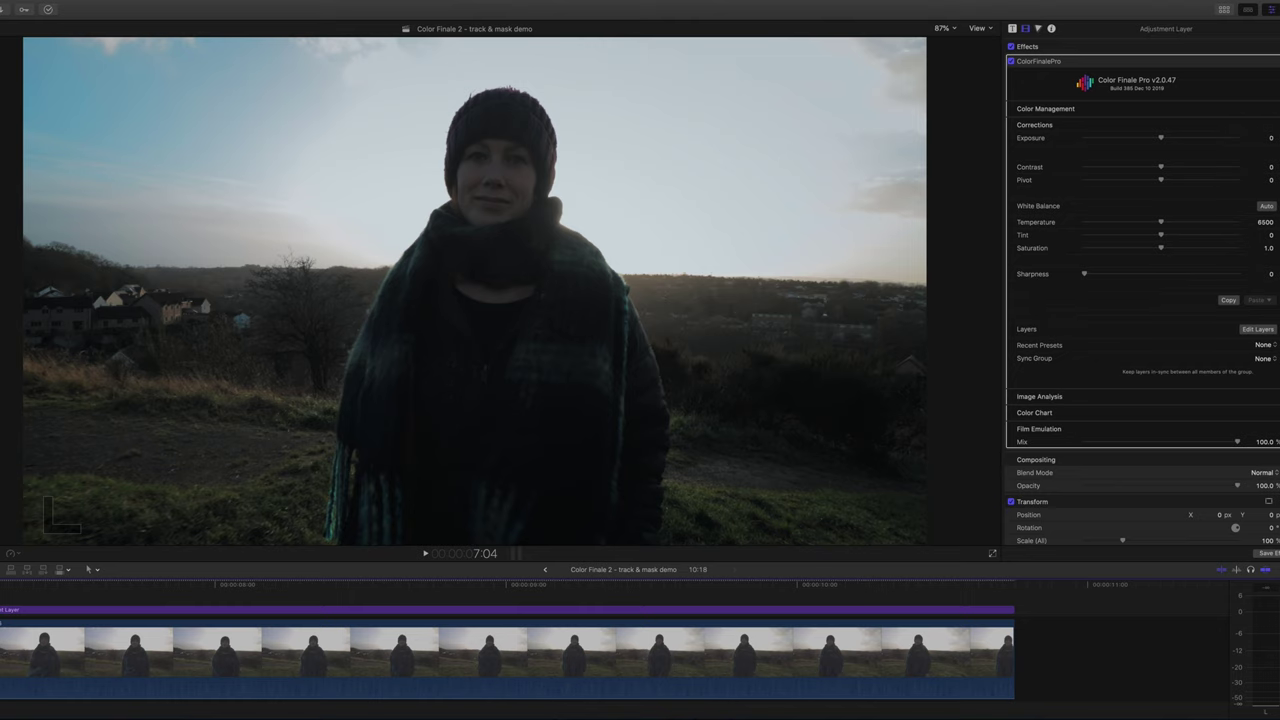
In the second clip's Color Finale layers, enable the Curves grade and show its masks.
{"action": "left_click", "coordinate": [1260, 330]}
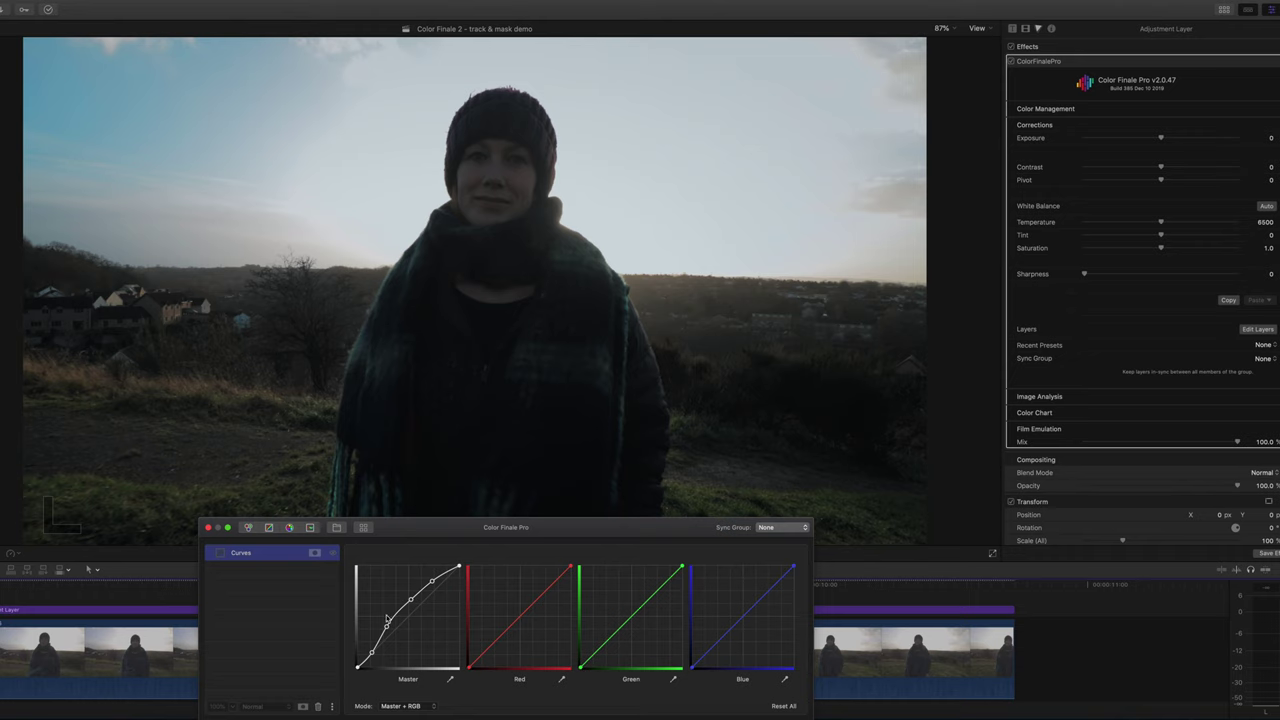
{"action": "left_click", "coordinate": [334, 555]}
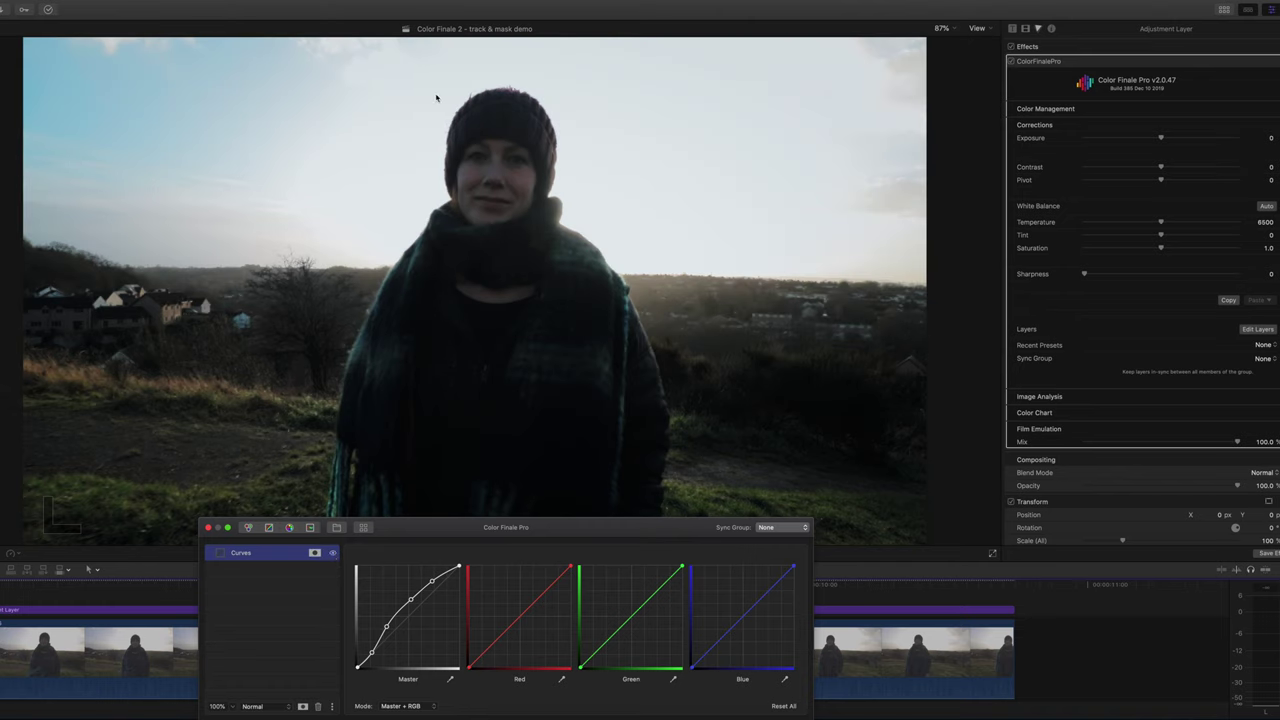
{"action": "left_click", "coordinate": [312, 553]}
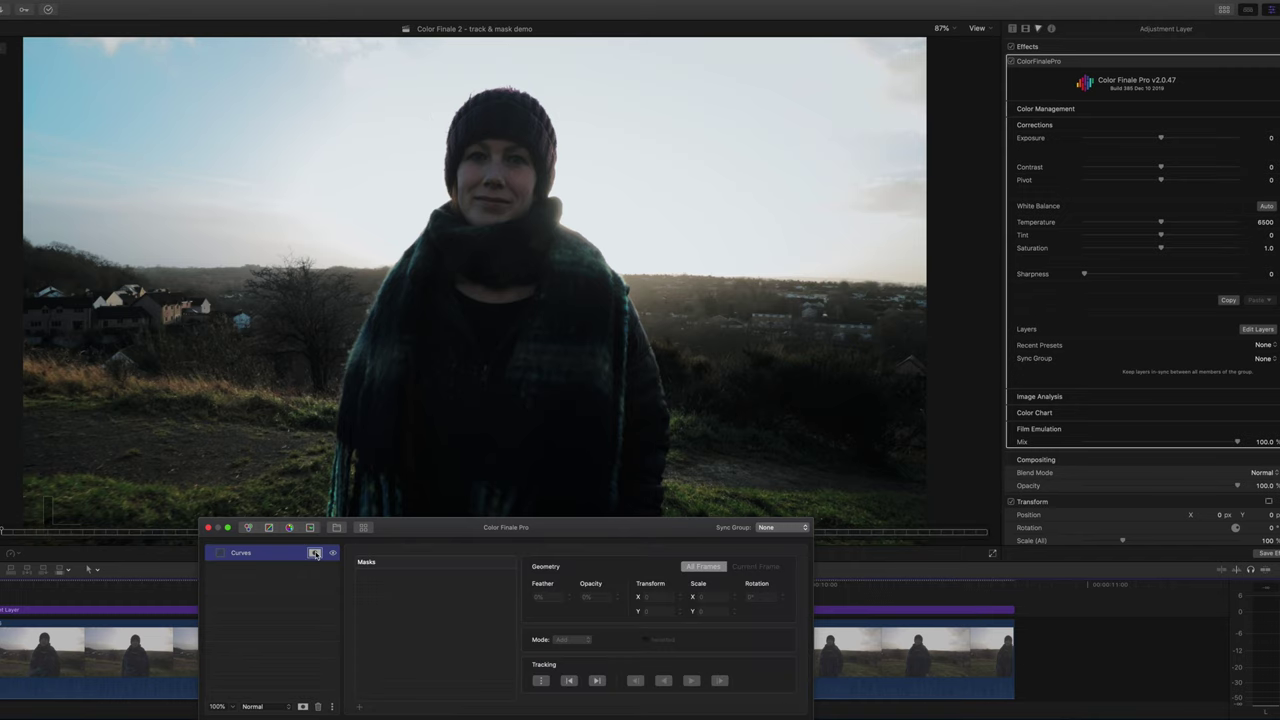
Draw a closed B-spline mask around the scarf woman's face and nudge it slightly right.
{"action": "left_click", "coordinate": [497, 141]}
{"action": "left_click", "coordinate": [469, 143]}
{"action": "left_click", "coordinate": [464, 157]}
{"action": "left_click", "coordinate": [455, 187]}
{"action": "left_click", "coordinate": [461, 215]}
{"action": "left_click", "coordinate": [479, 225]}
{"action": "left_click", "coordinate": [506, 221]}
{"action": "left_click", "coordinate": [527, 212]}
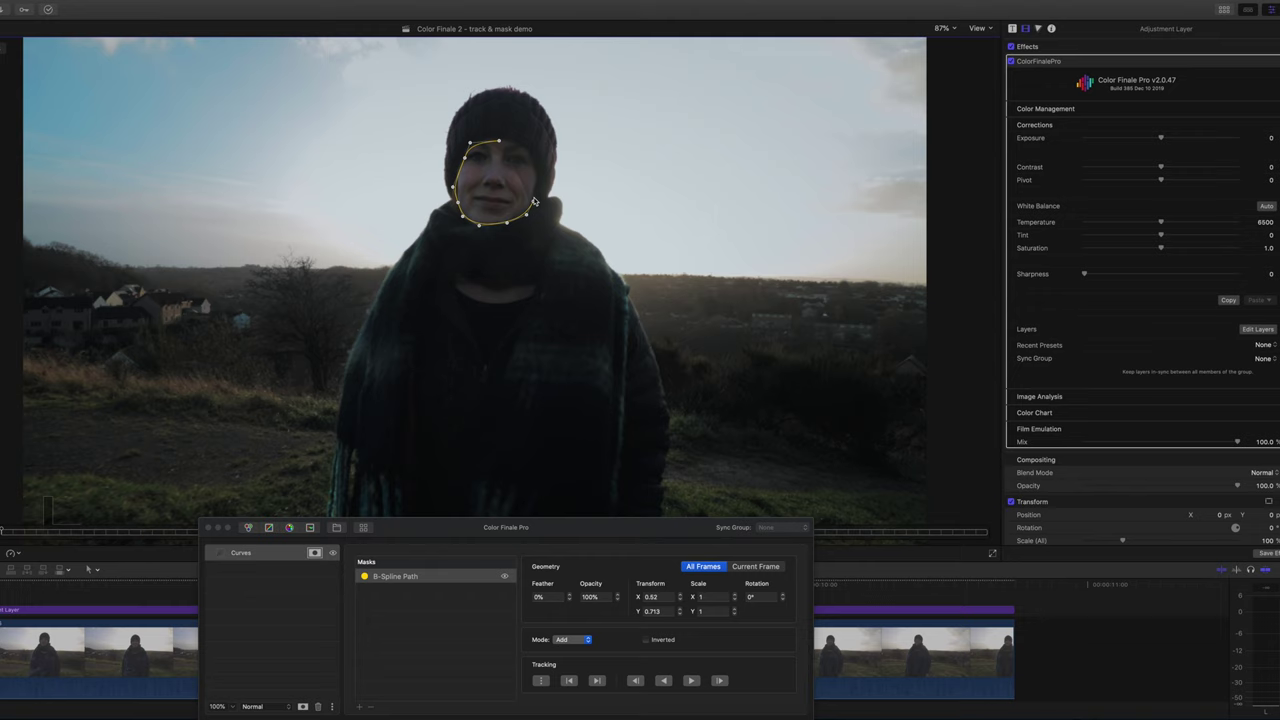
{"action": "left_click", "coordinate": [534, 201]}
{"action": "left_click", "coordinate": [536, 181]}
{"action": "left_click", "coordinate": [533, 151]}
{"action": "left_click", "coordinate": [515, 146]}
{"action": "left_click_drag", "start_coordinate": [456, 190], "coordinate": [467, 192]}
Set the face mask to 80% opacity and 50% feather.
{"action": "left_click", "coordinate": [590, 597]}
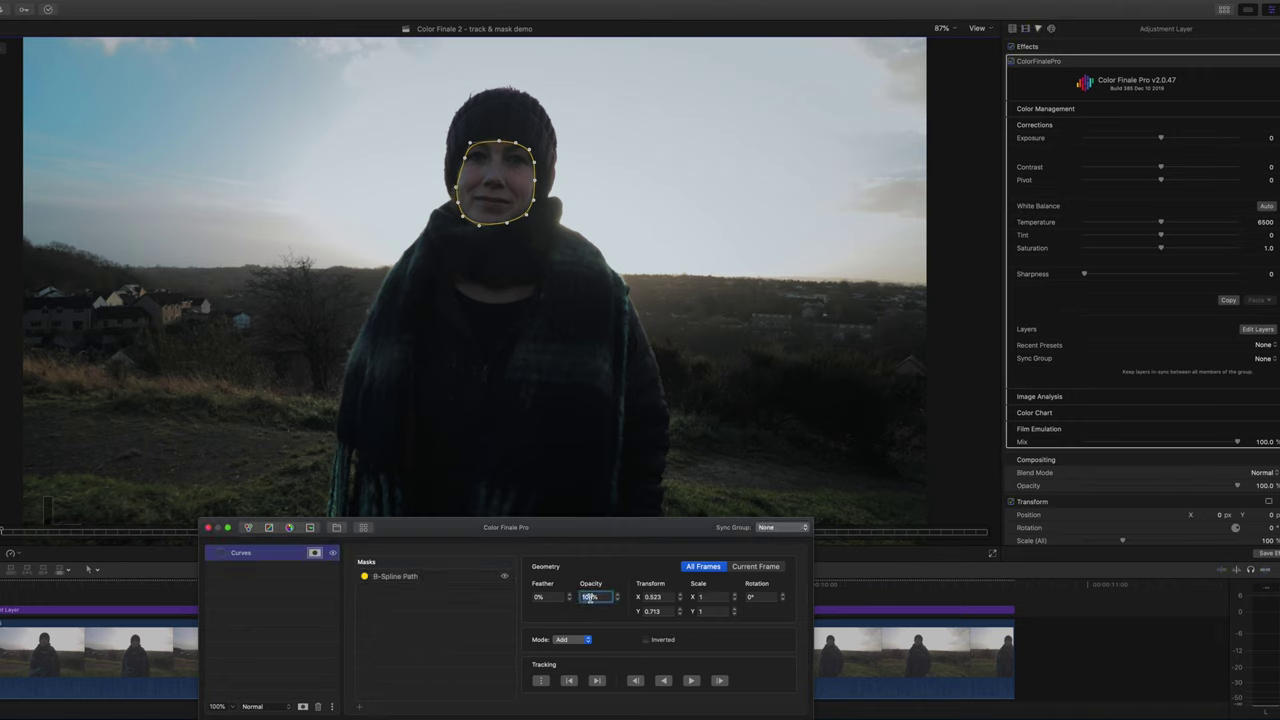
{"action": "type", "text": "80"}
{"action": "key", "text": "Return"}
{"action": "left_click", "coordinate": [552, 597]}
{"action": "key", "text": "BackSpace"}
{"action": "key", "text": "Return"}
Track the scarf portrait's face mask forward so it follows her face.
{"action": "left_click", "coordinate": [691, 680]}
{"action": "left_click_drag", "start_coordinate": [630, 530], "coordinate": [621, 582]}
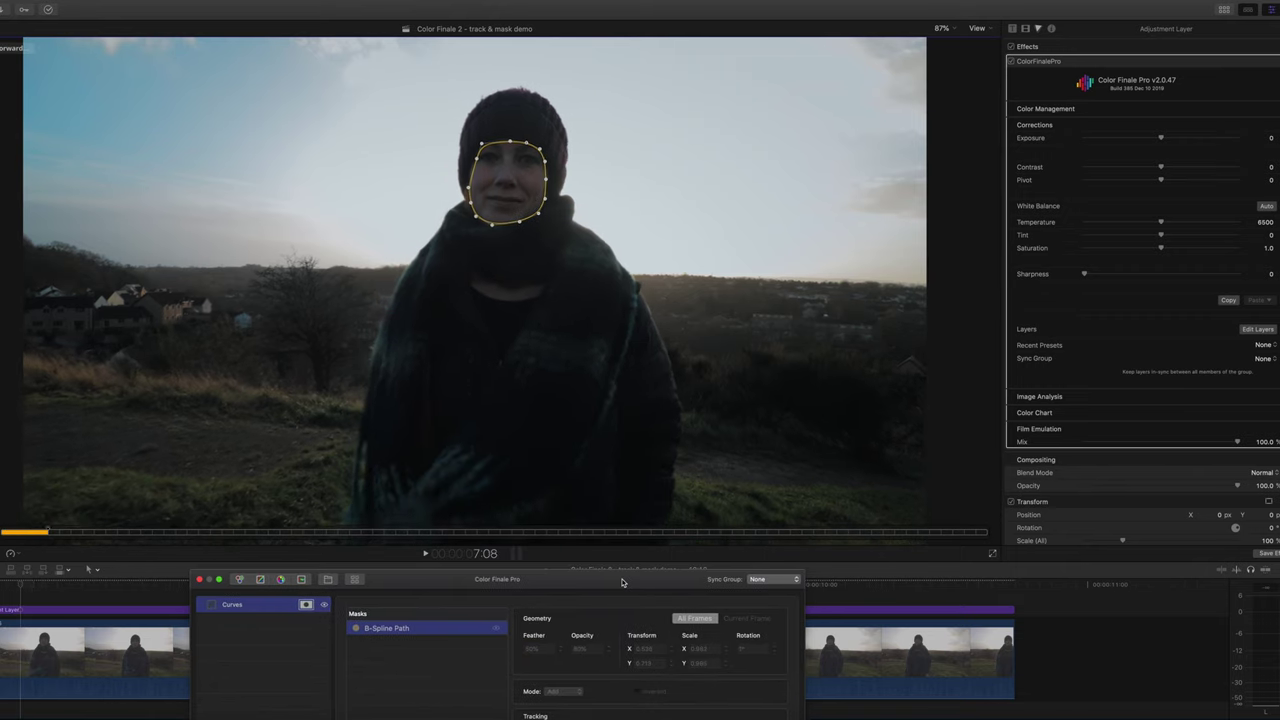